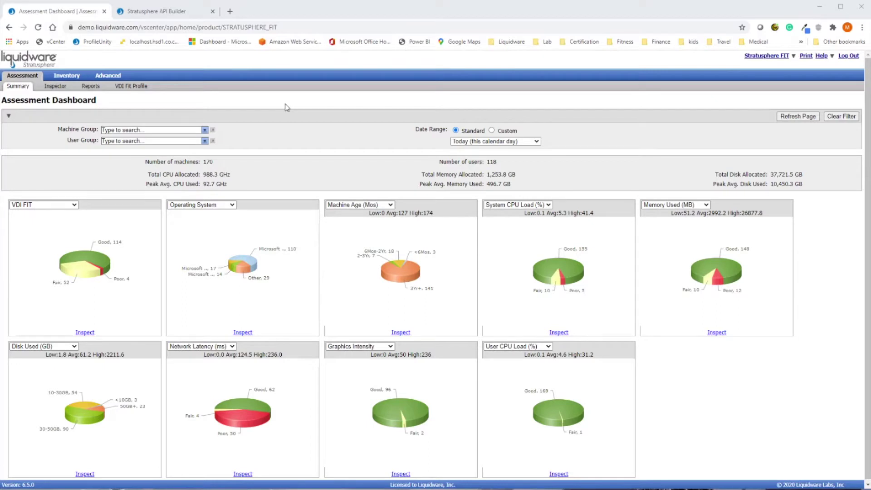
- Point out the assessment totals: 170 machines, the Windows 10 Enterprise slice, CPU, 1,253.8 GB memory, and 37,721.5 GB disk
drag(229, 161, 44, 171)
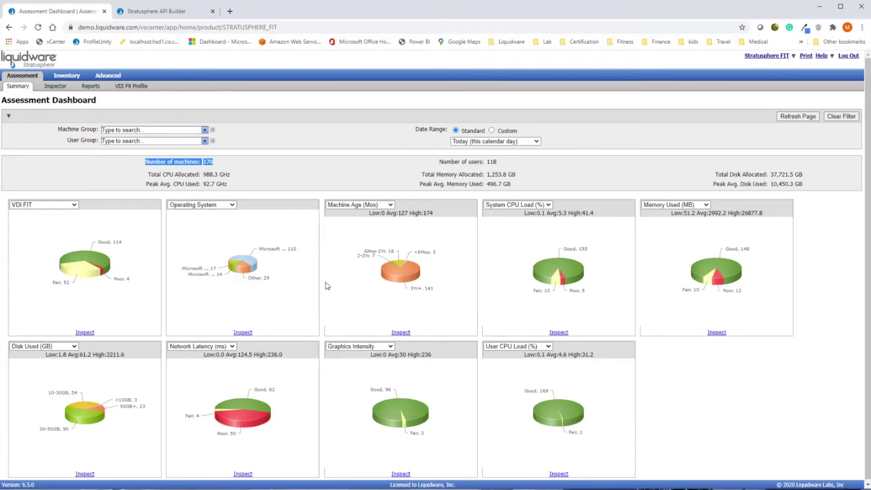
click(256, 263)
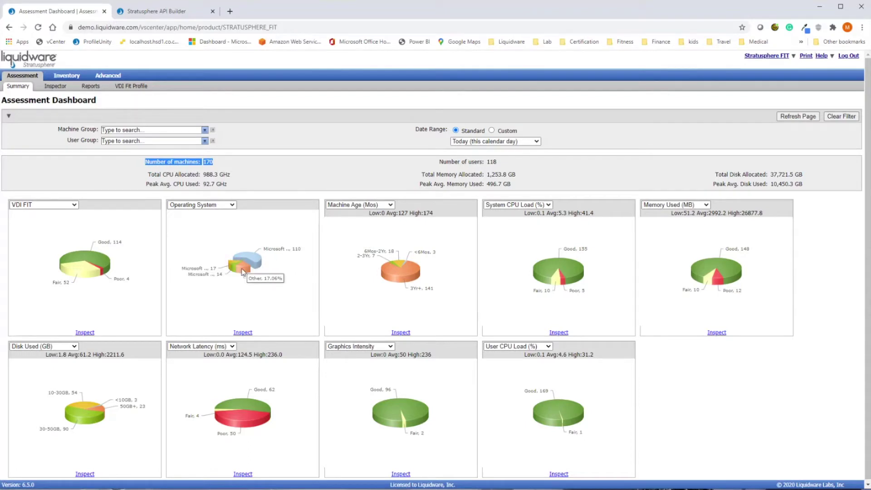
click(235, 272)
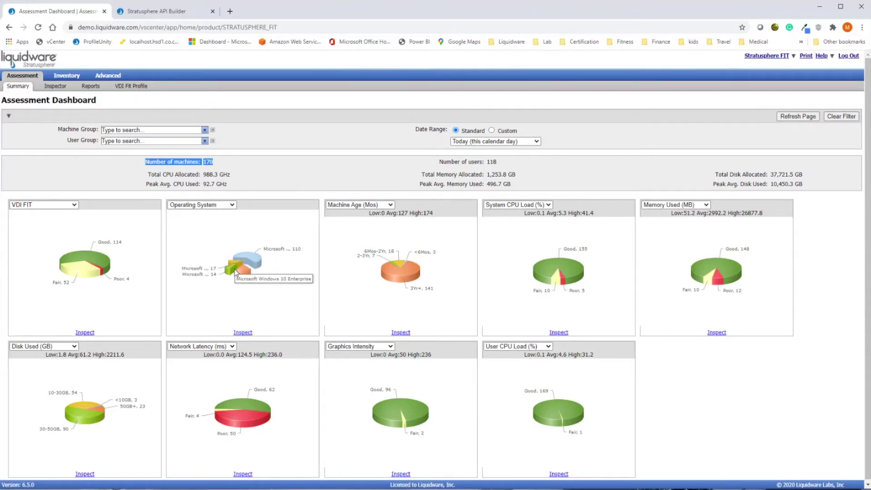
drag(198, 176, 147, 183)
click(545, 183)
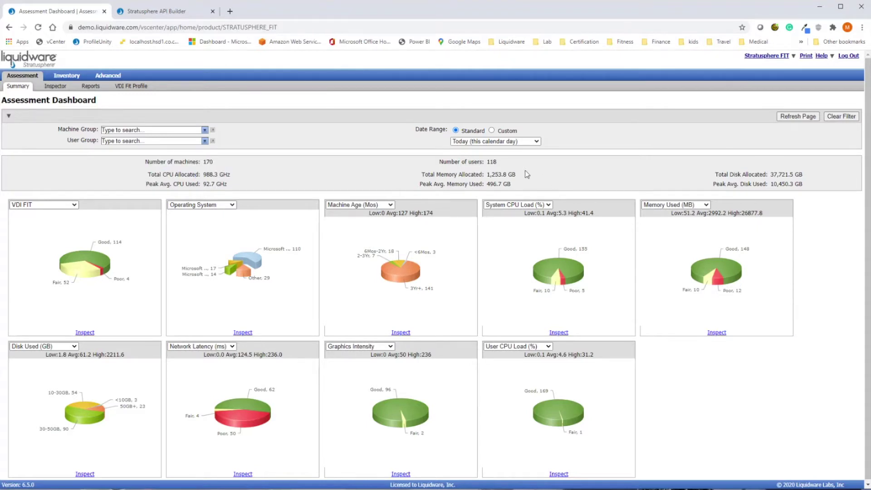
drag(517, 176, 420, 176)
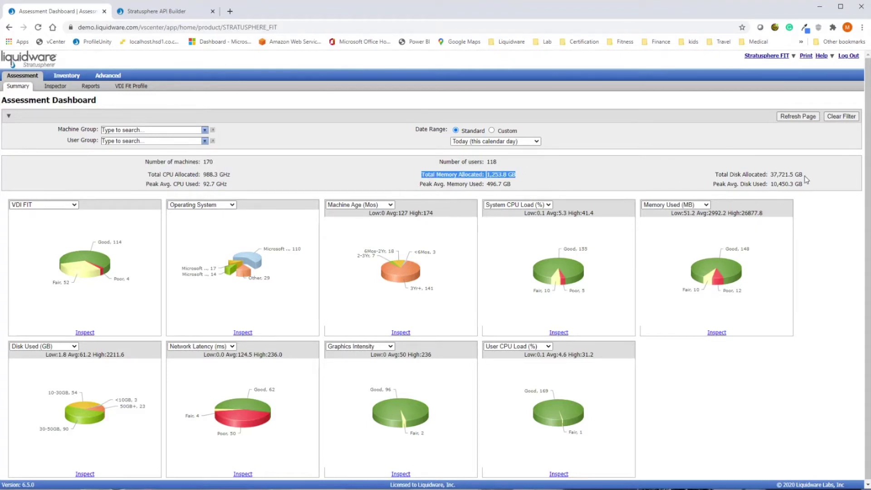
drag(803, 176, 714, 178)
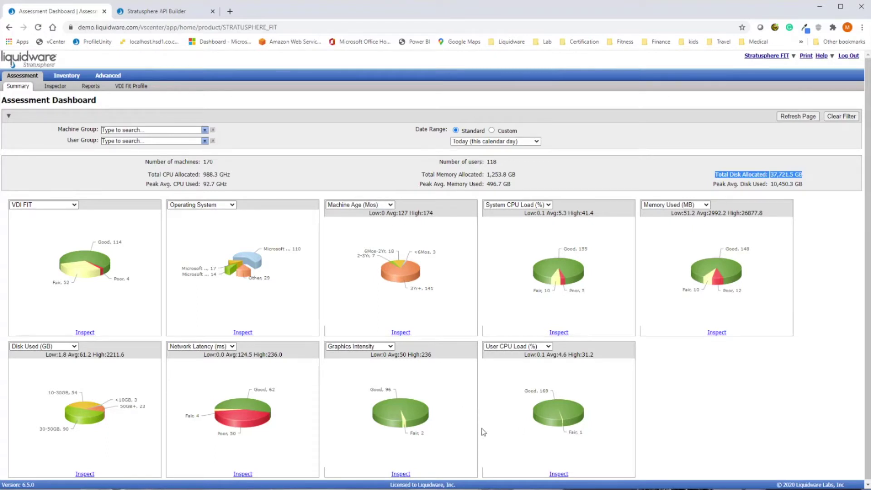
click(79, 261)
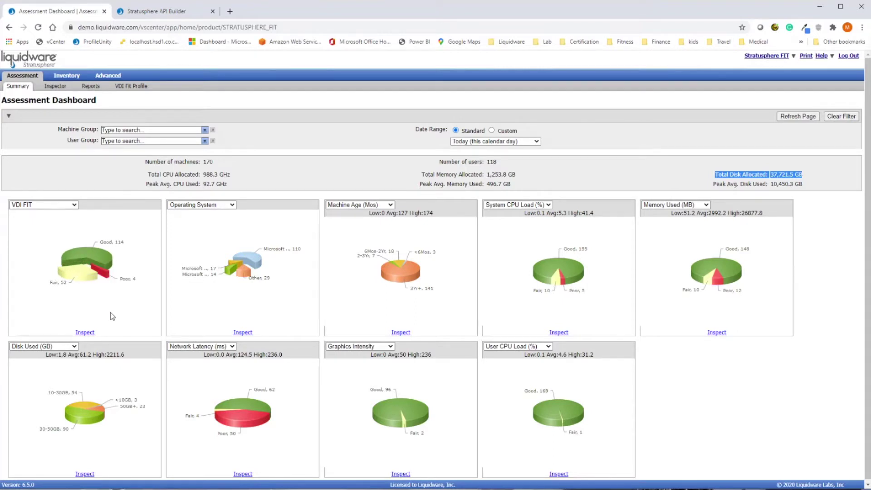
- Show the VDI Fit Profile and highlight the System CPU Load, Memory Used and Monitors in Use indicators
click(128, 88)
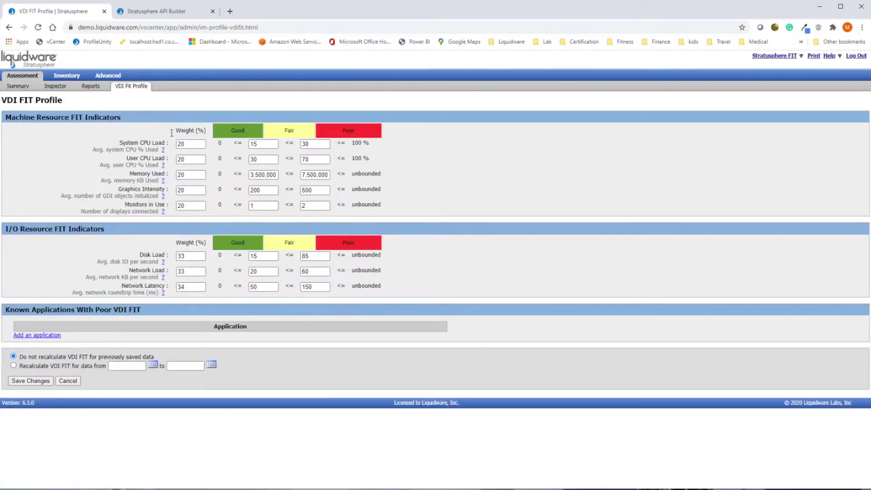
double_click(120, 143)
drag(144, 149, 165, 148)
drag(116, 174, 169, 178)
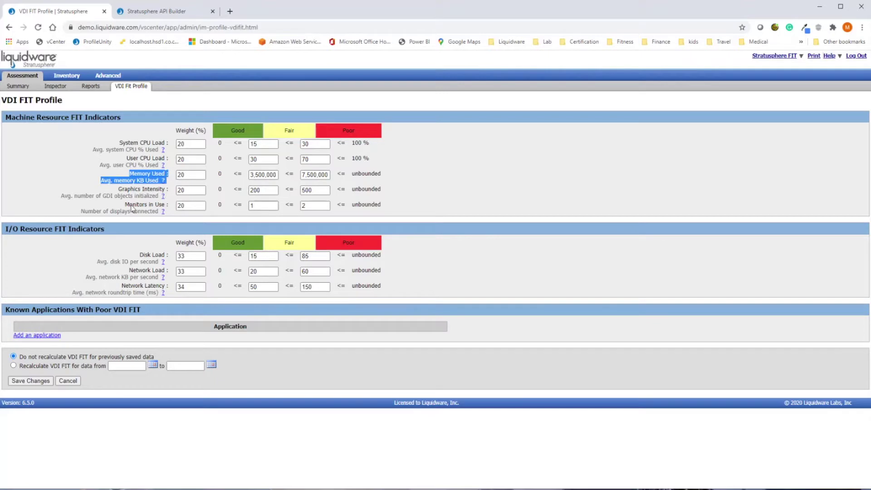
drag(121, 202, 169, 215)
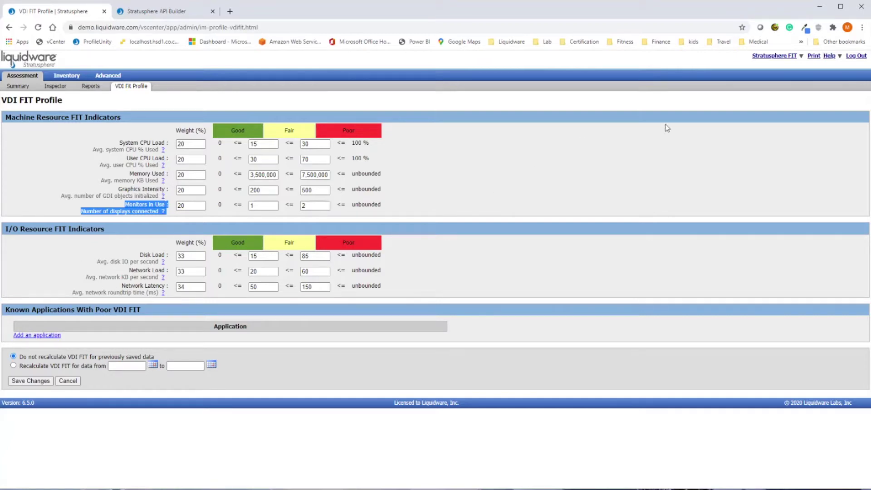
click(780, 56)
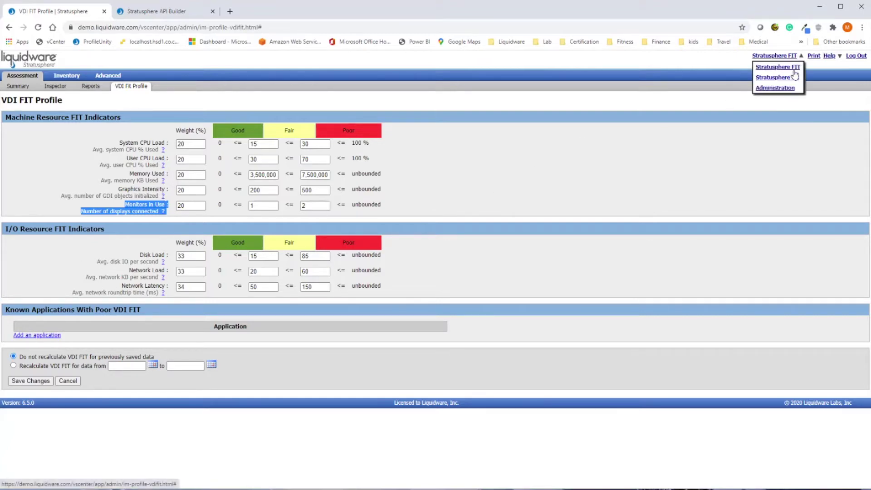
- Switch to Stratusphere UX and show the VDI UX Profile under Diagnostics
click(793, 78)
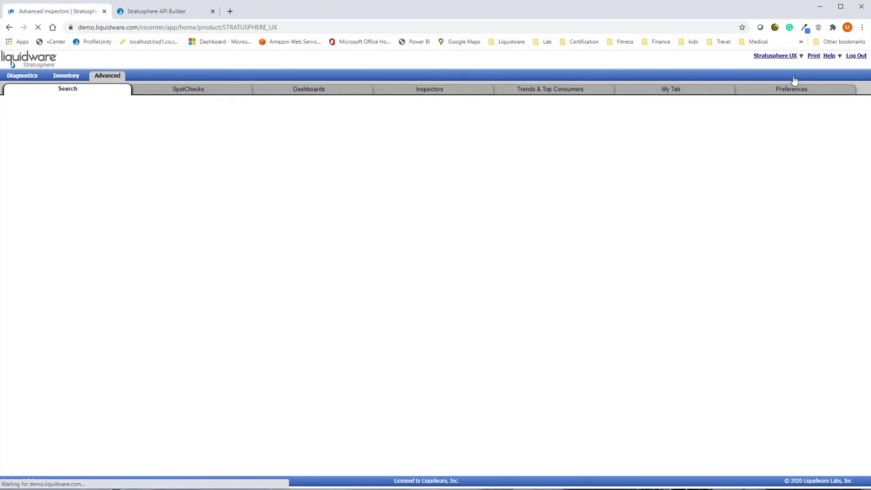
click(25, 77)
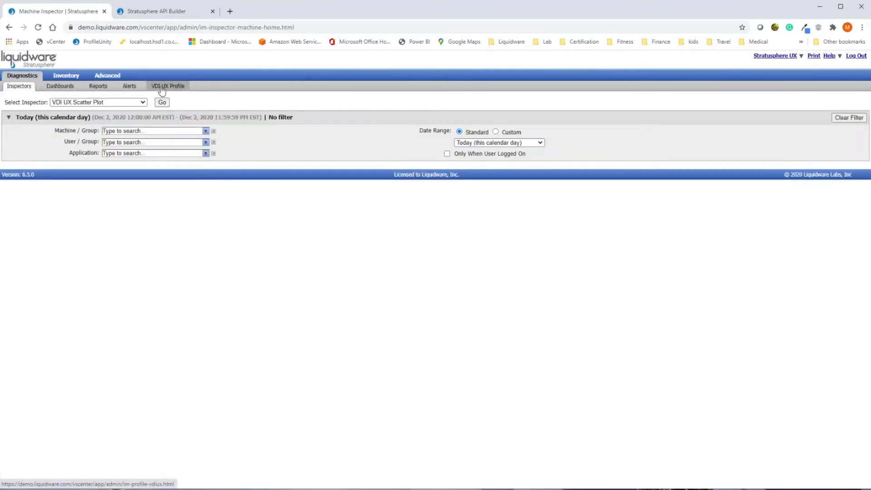
click(159, 91)
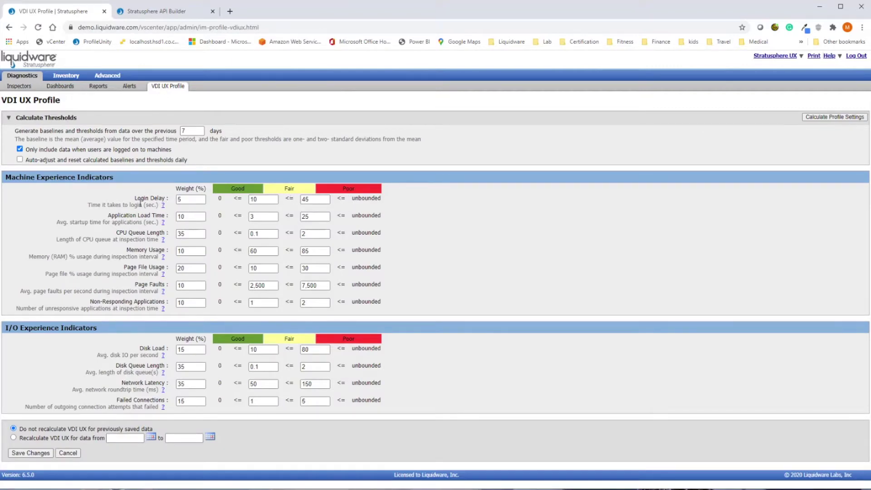
- Highlight the Login Delay, Application Load Time and I/O Experience indicators
drag(135, 197, 167, 205)
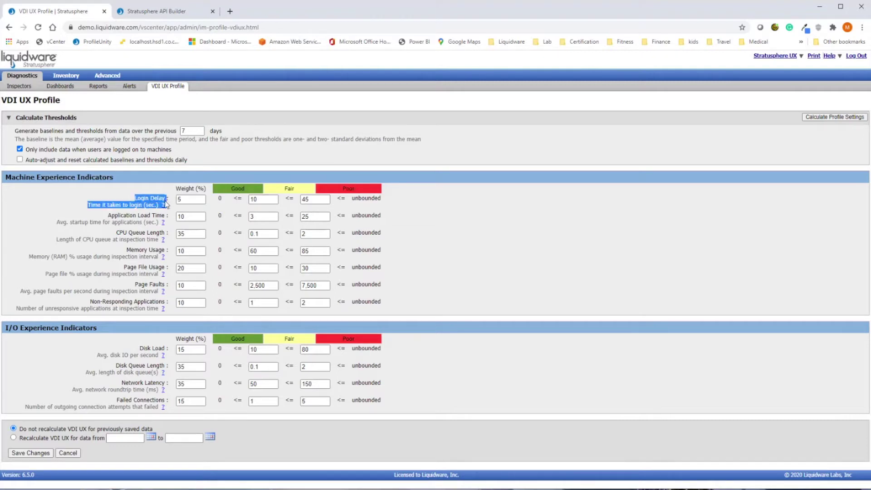
drag(108, 215, 162, 257)
drag(106, 328, 4, 342)
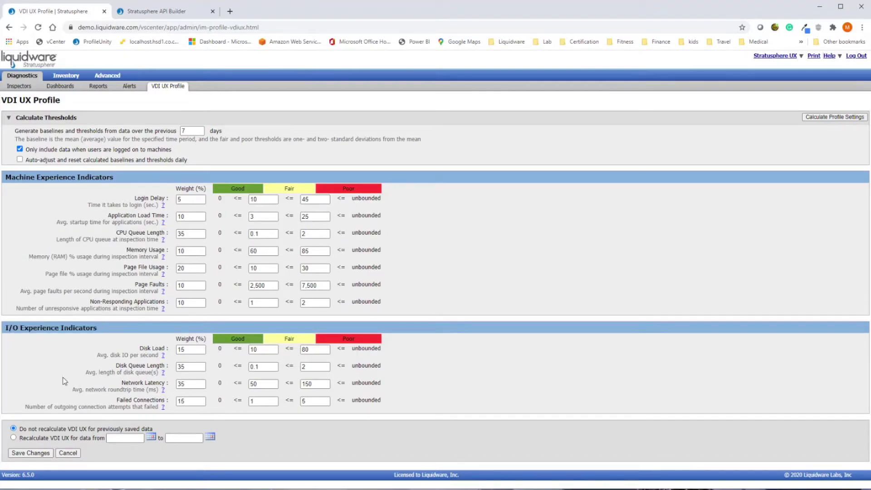
click(95, 91)
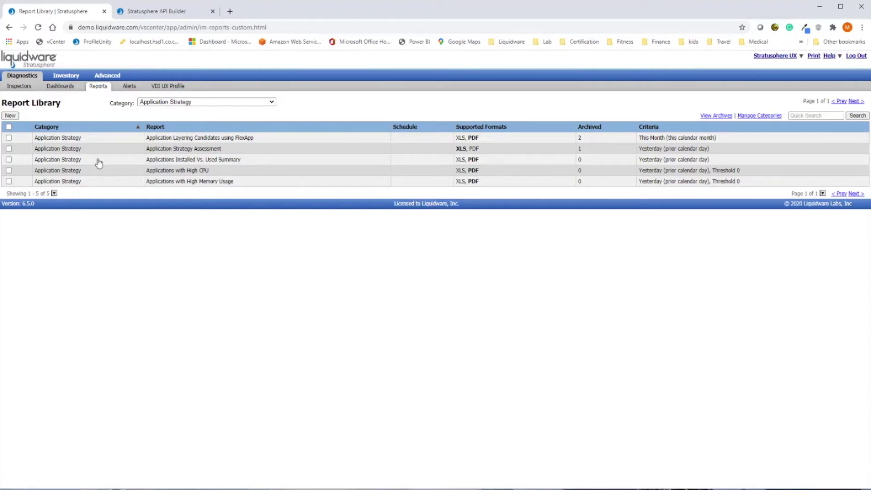
- Select the Application Strategy Assessment report in the Report Library
click(130, 151)
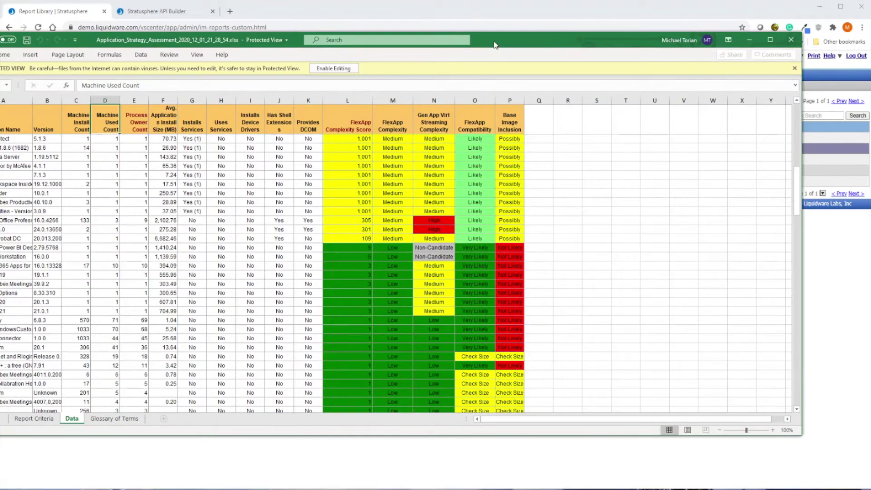
drag(492, 43, 535, 38)
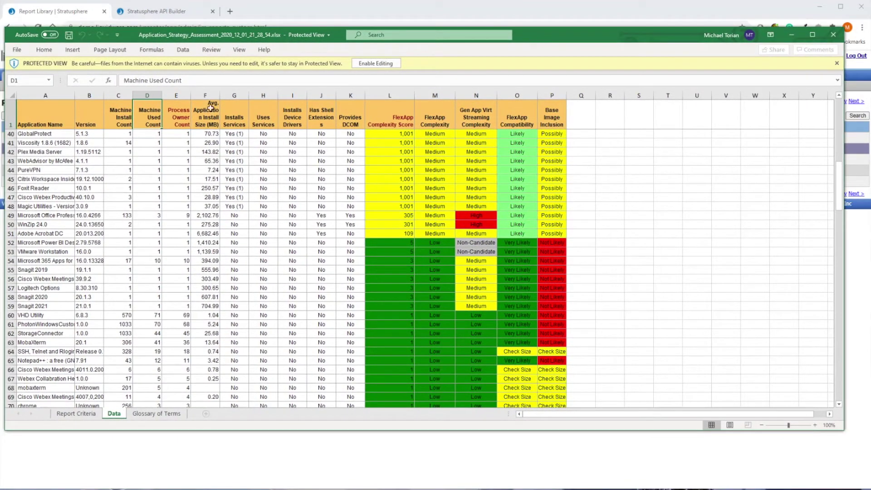
click(123, 127)
click(149, 121)
click(384, 123)
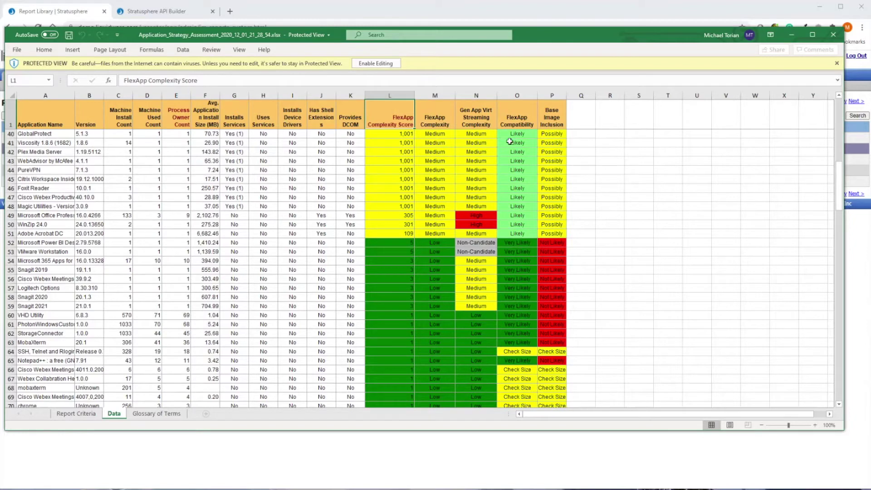
click(506, 123)
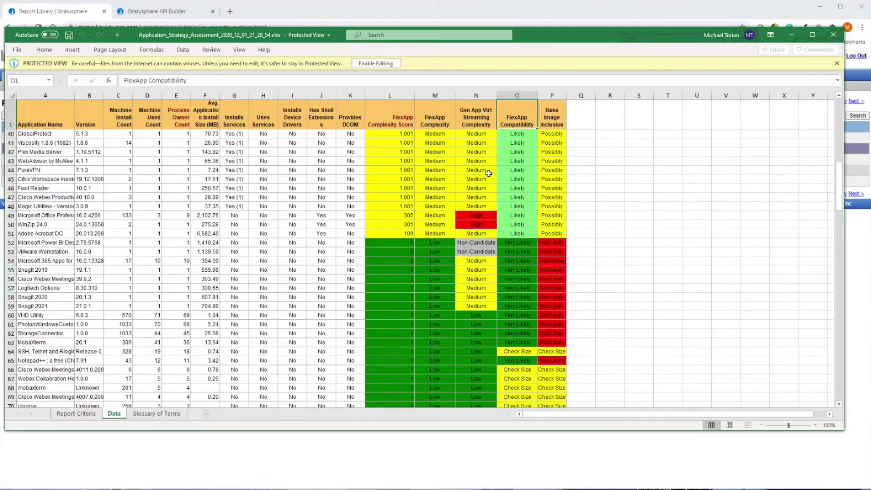
key(alt+Tab)
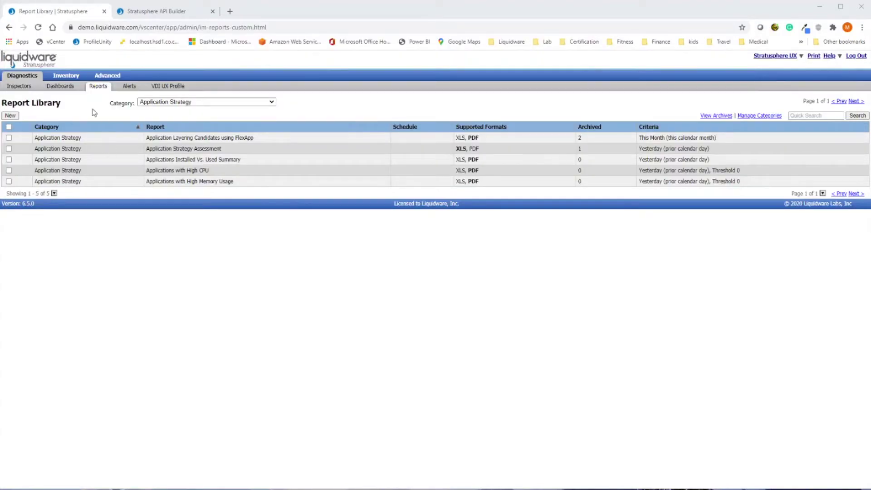
- Show the SpotCheck - Physical Desktops dashboard under Diagnostics Dashboards
click(61, 87)
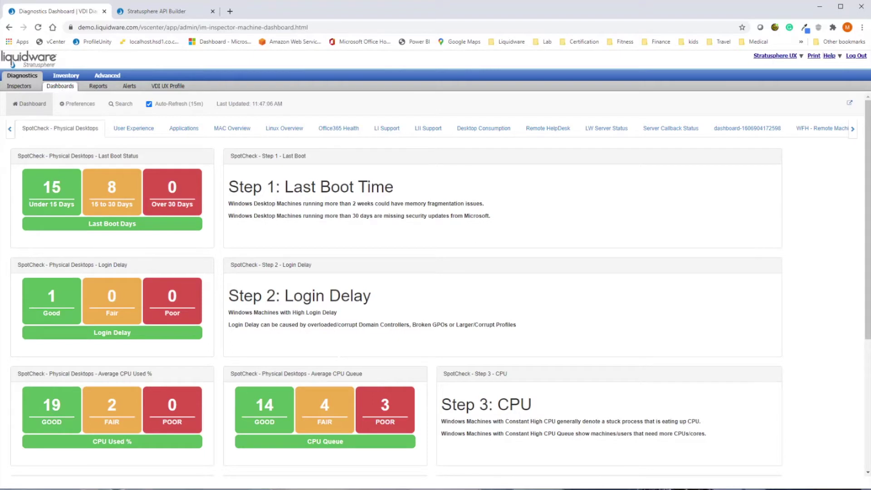
mouse_move(50, 317)
mouse_move(104, 436)
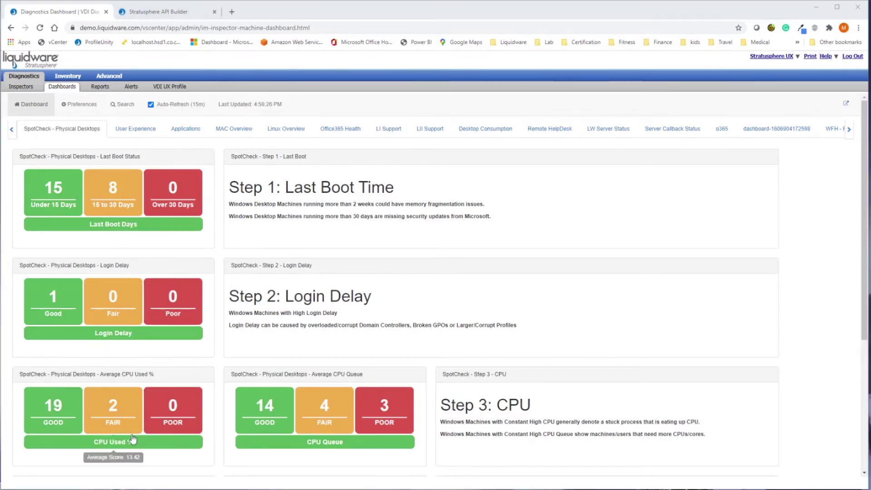
click(129, 88)
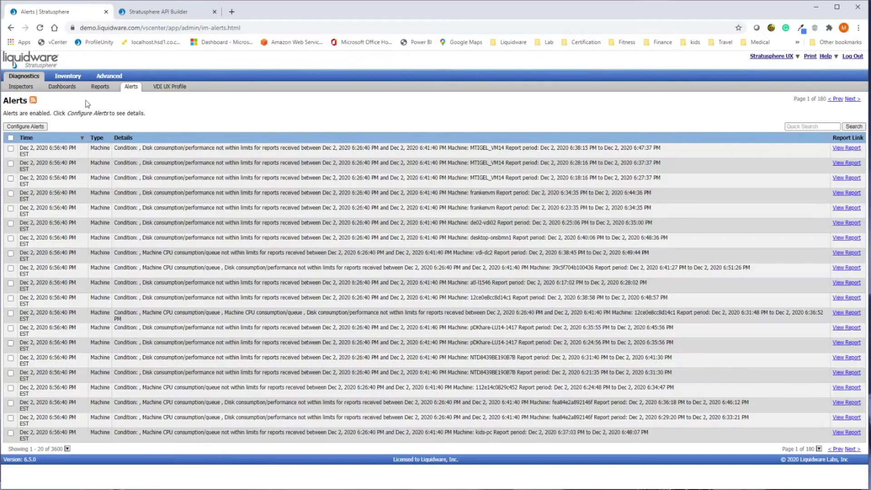
- Review the alert settings, then show the Advanced SpotChecks results for SpotCheck 360 > Zero Thresholds
click(38, 126)
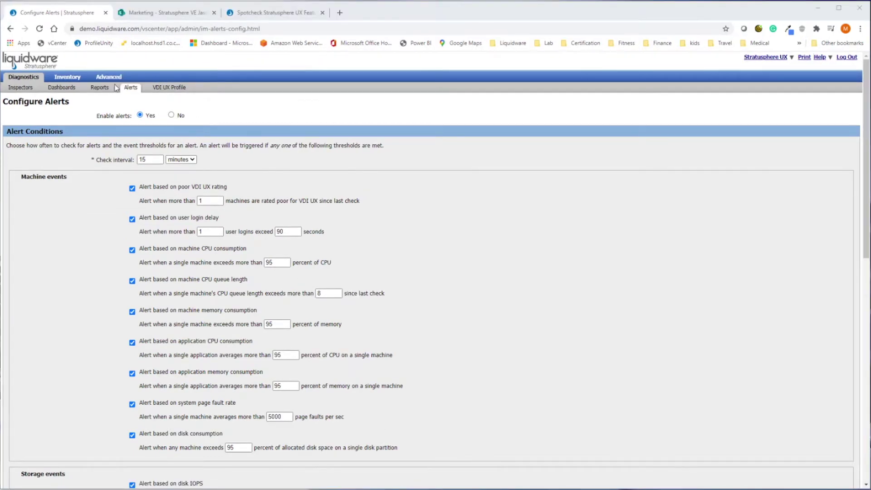
click(109, 78)
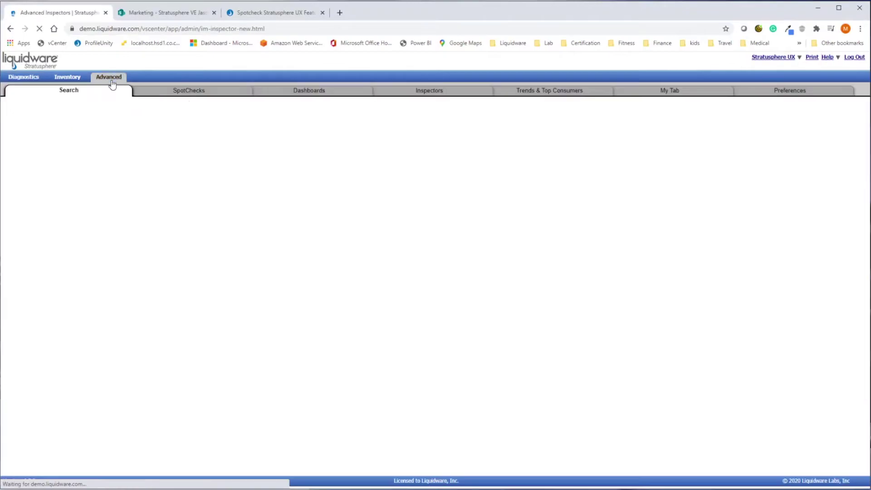
click(188, 91)
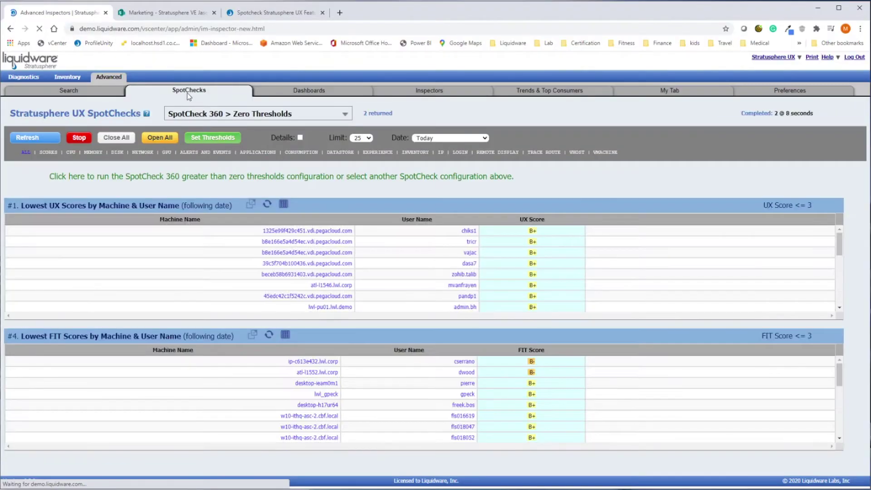
- Switch the SpotCheck configuration to (WFH) Work From Home
click(343, 116)
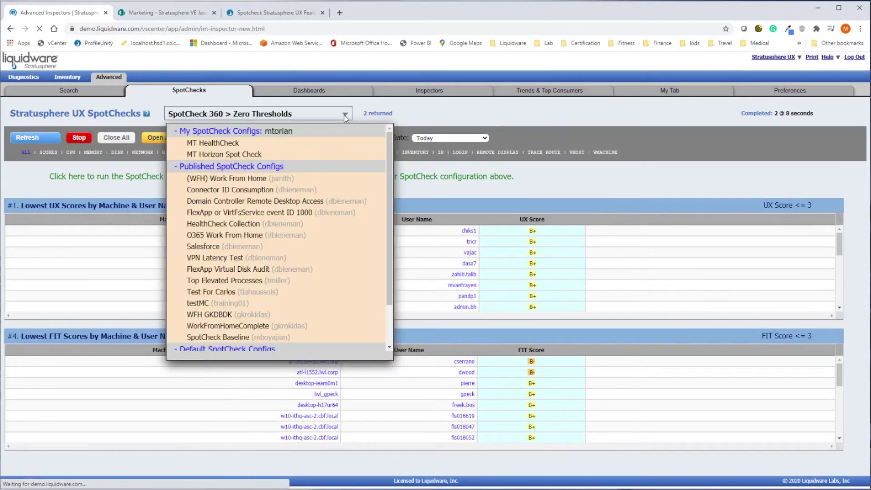
click(254, 183)
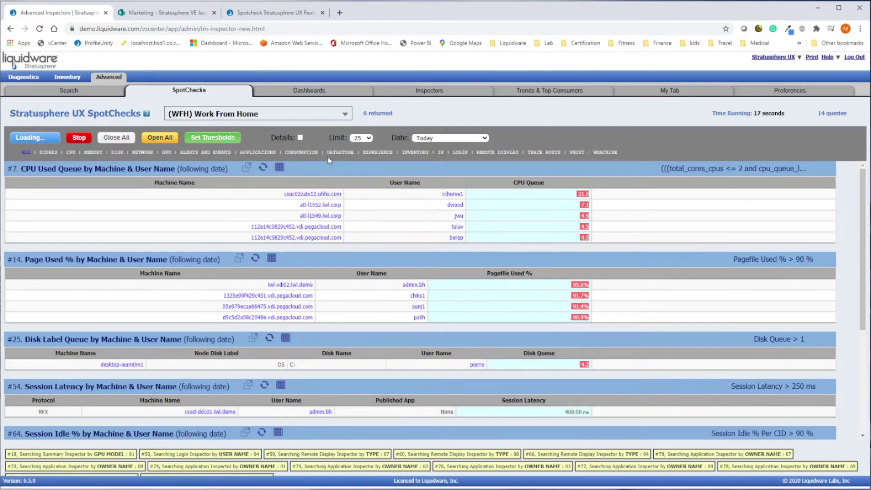
- Show the Work From Home SpotCheck thresholds and keep CPU Used % at greater than 50
click(230, 141)
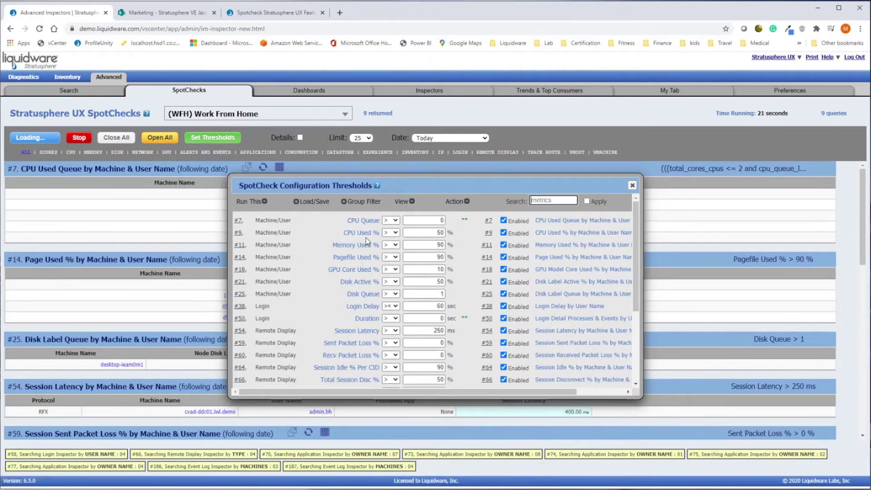
click(396, 233)
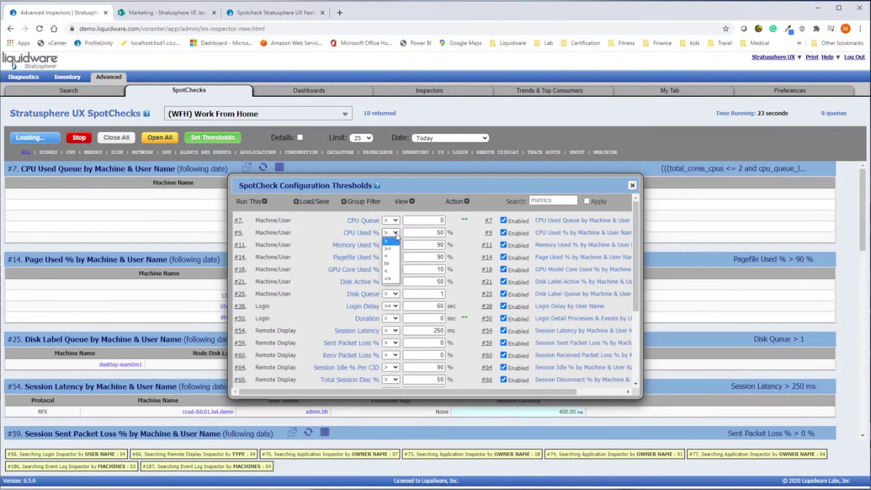
click(390, 257)
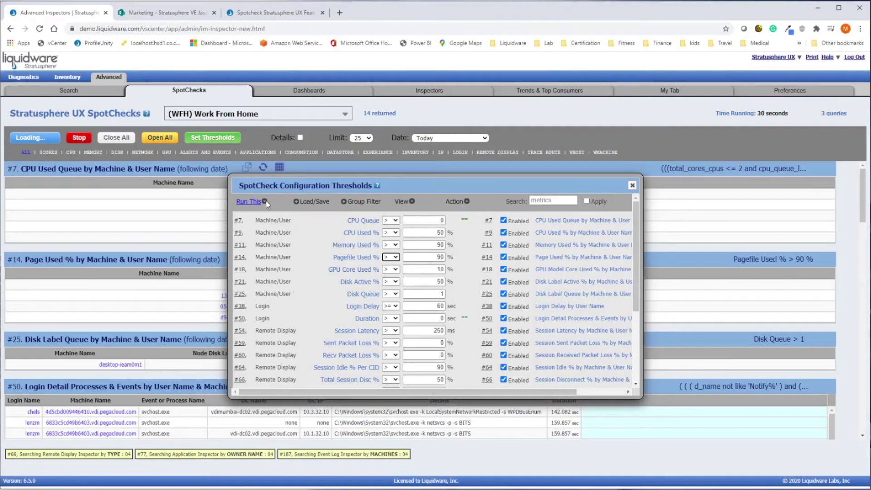
- Close the SpotCheck Configuration Thresholds dialog and show the Inspectors Users table of 142 users
click(632, 185)
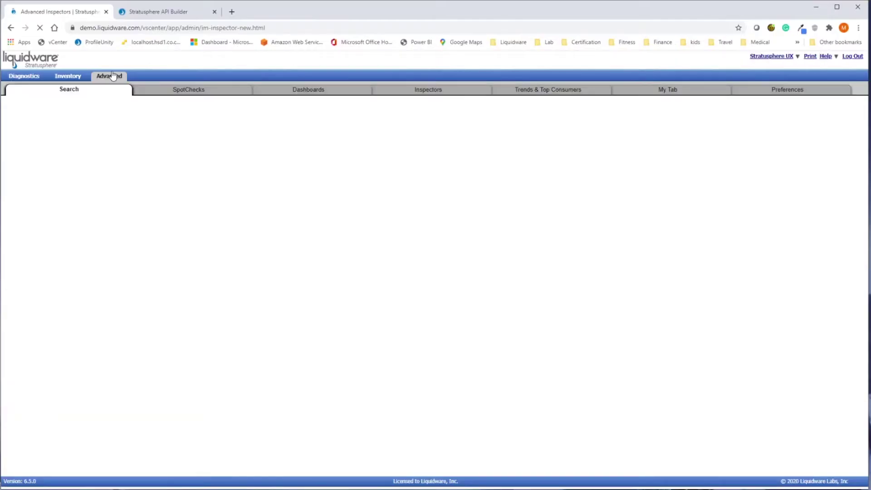
click(425, 92)
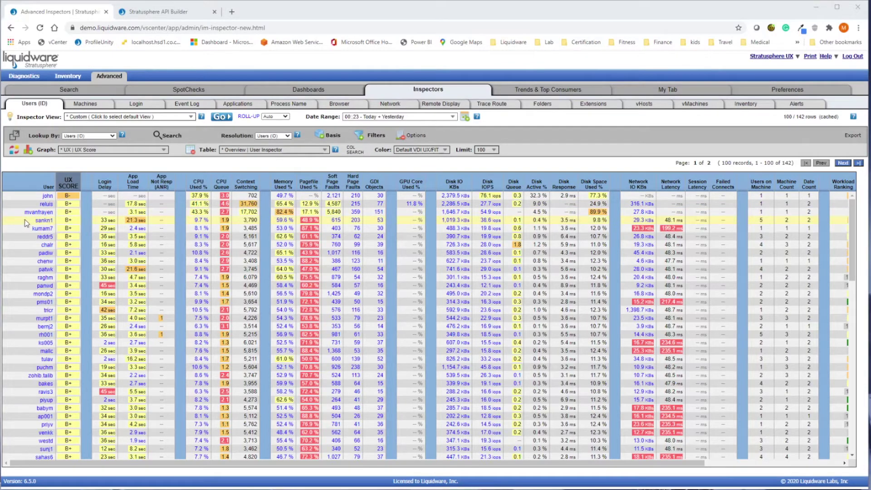
- Drill down into the 149-second login's individual events from the Login inspector
click(145, 107)
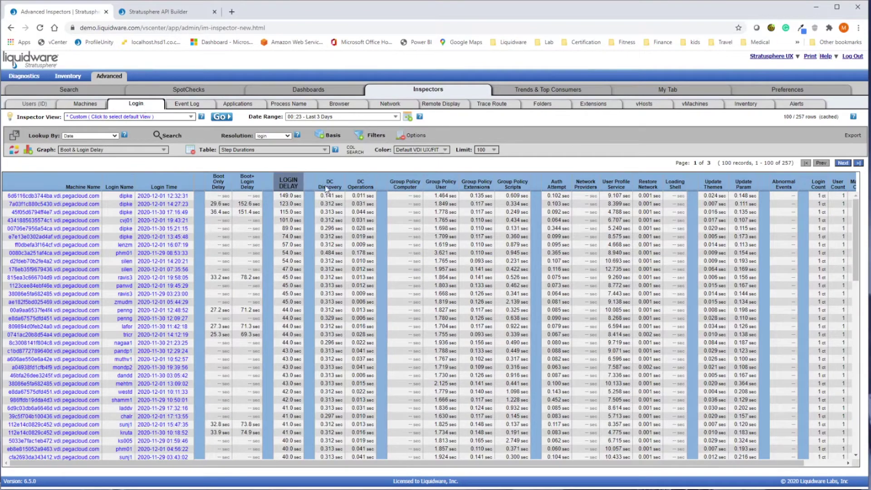
click(188, 117)
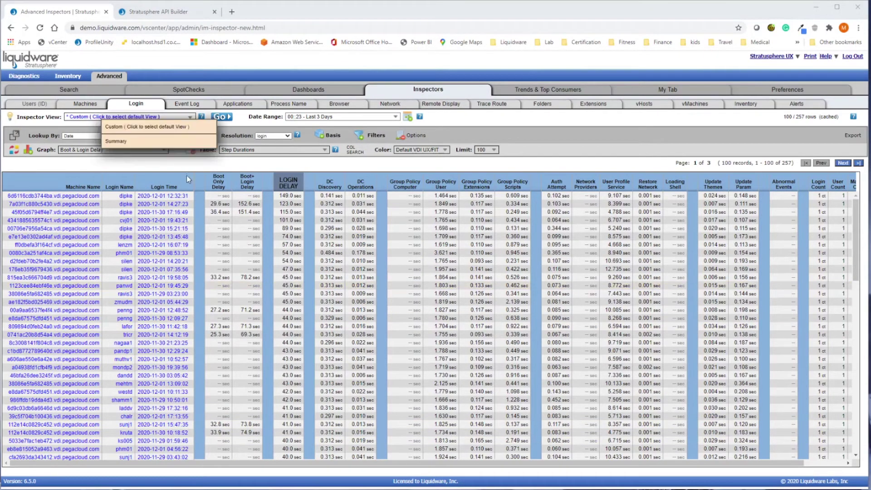
click(186, 175)
mouse_move(180, 201)
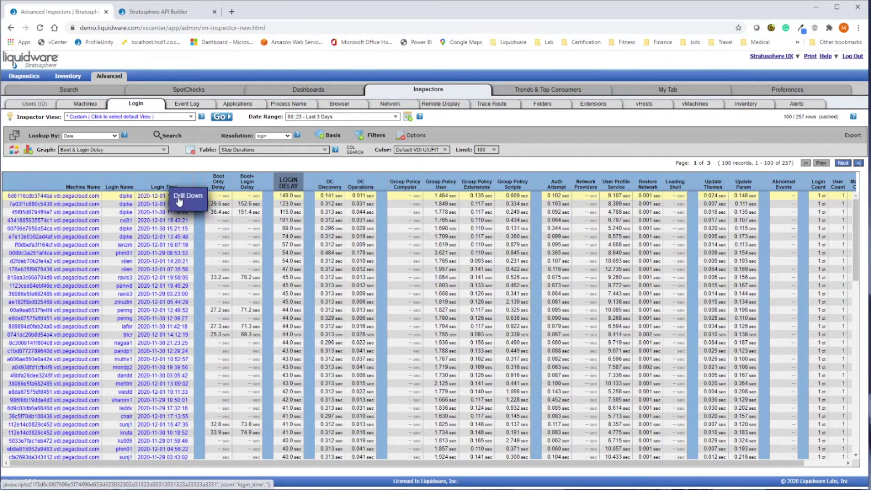
click(187, 197)
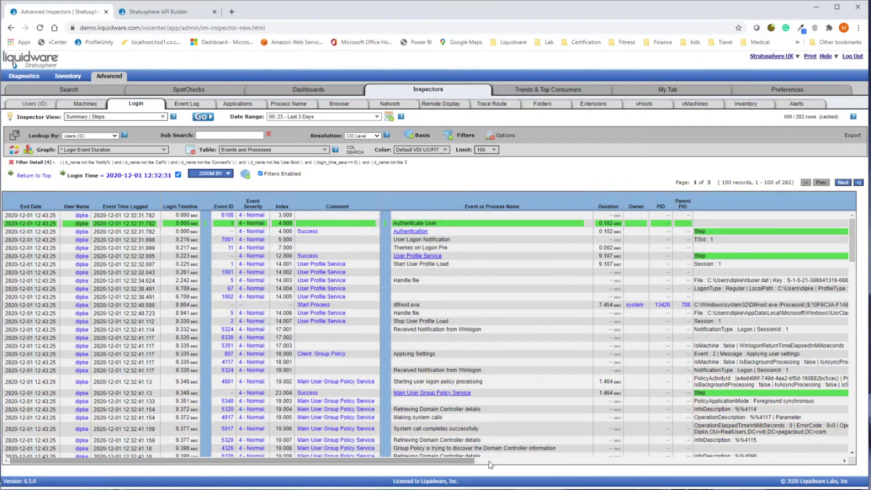
- Chart the drilled-down login's event durations as a graph
scroll(504, 461, right, 1)
scroll(567, 466, right, 10)
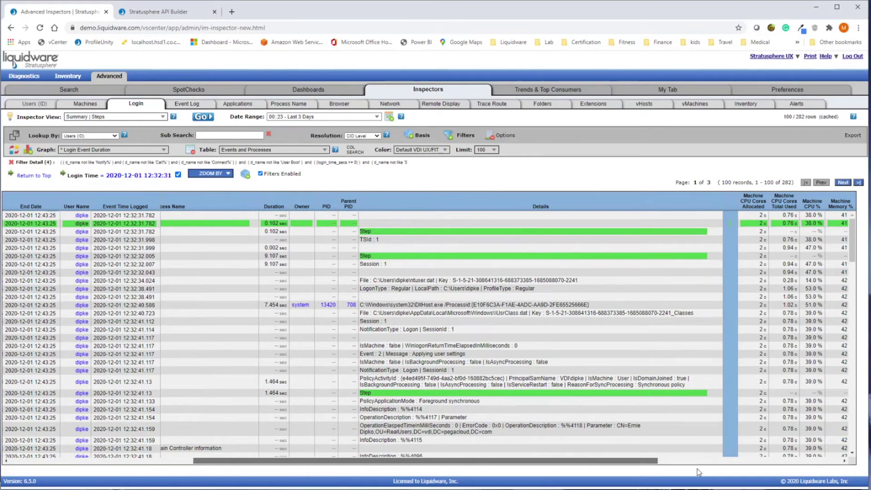
scroll(731, 470, right, 3)
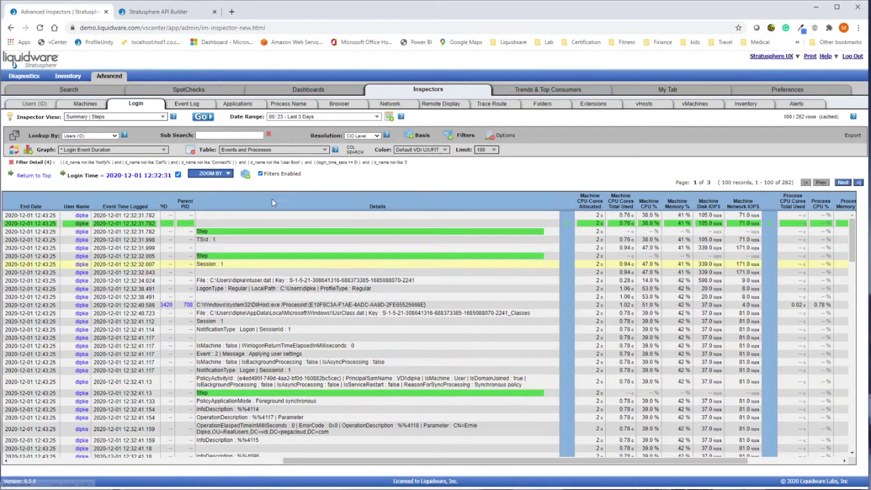
click(28, 154)
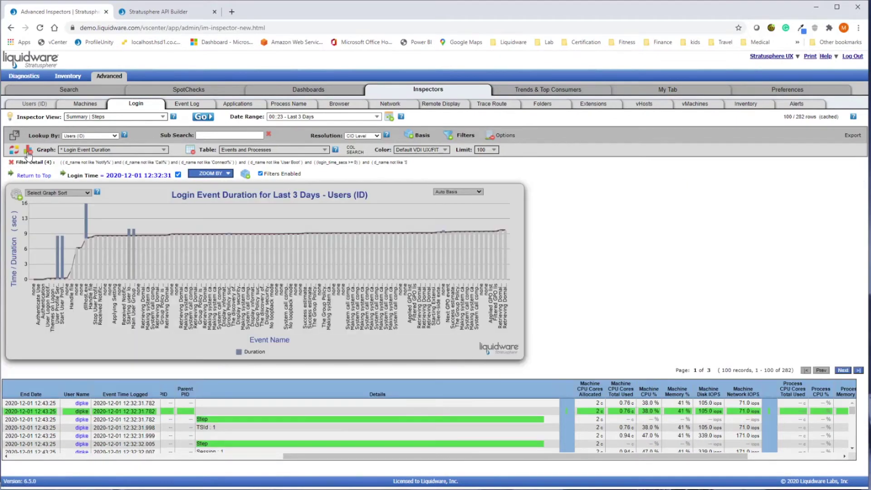
mouse_move(73, 276)
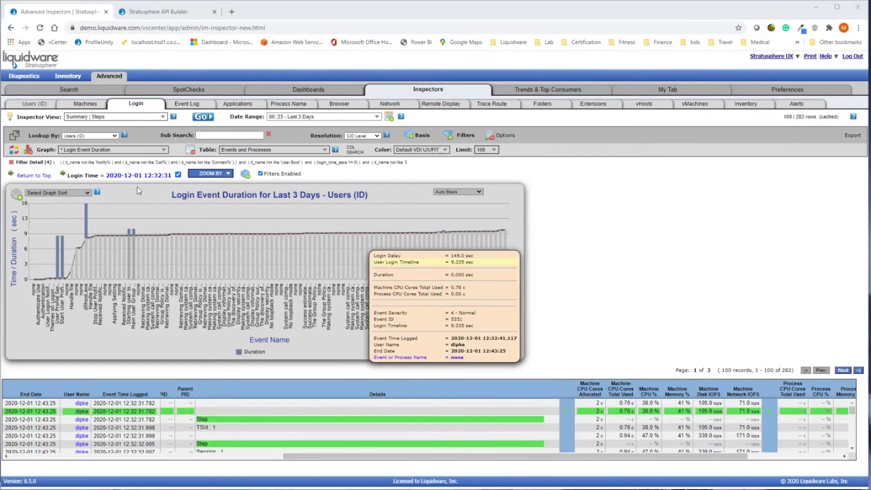
click(232, 105)
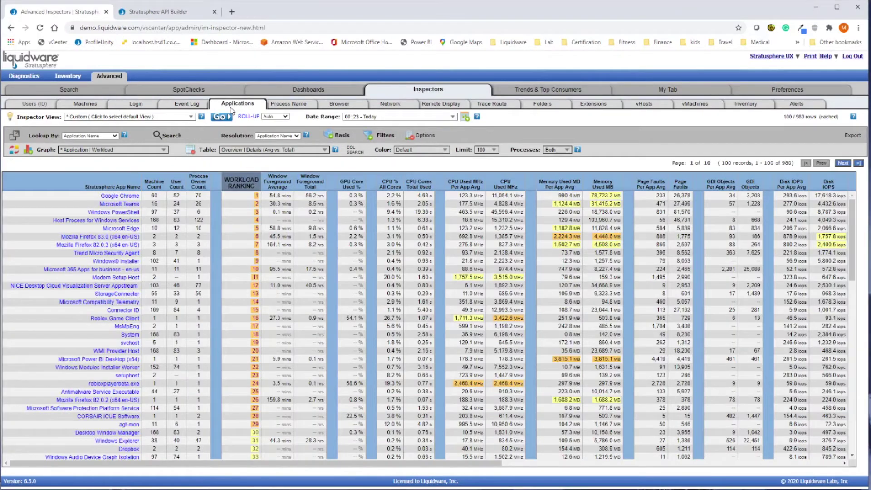
- Review the graph types, then show the Process Name inspector with its network latency columns
click(163, 149)
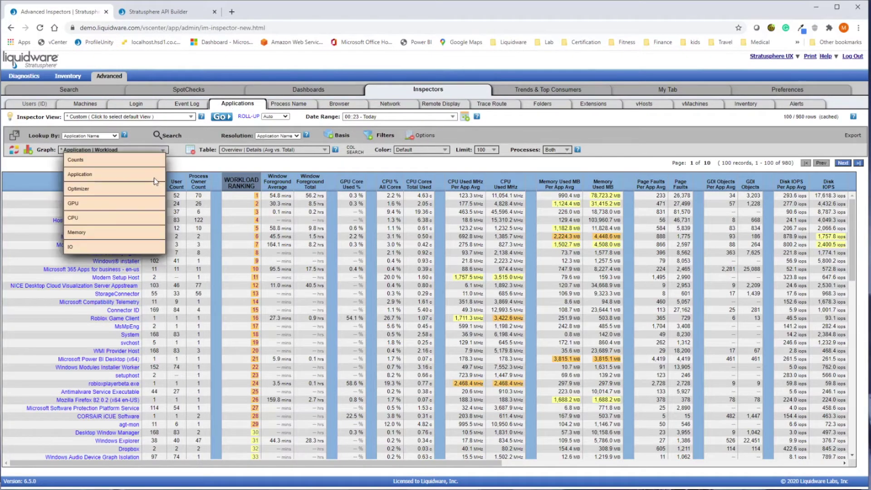
mouse_move(91, 174)
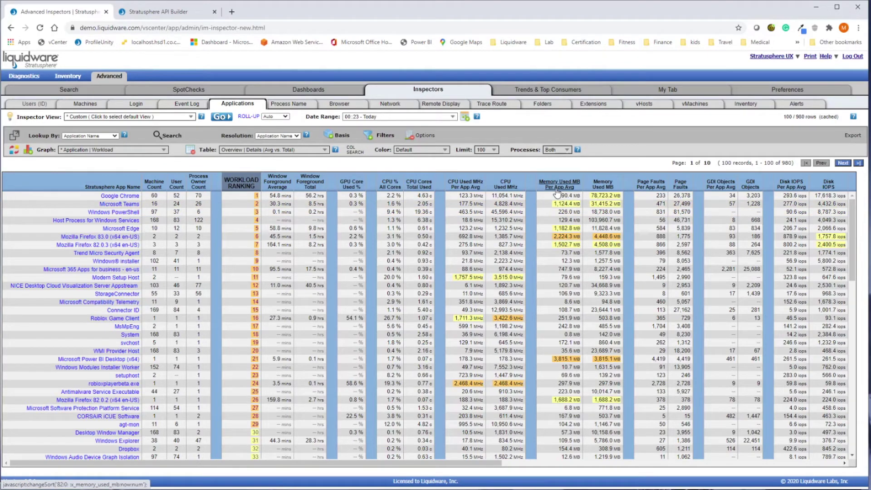
click(294, 107)
click(272, 150)
- Leave the table layout unchanged and drill down into the teams process for its hourly network metrics
click(272, 150)
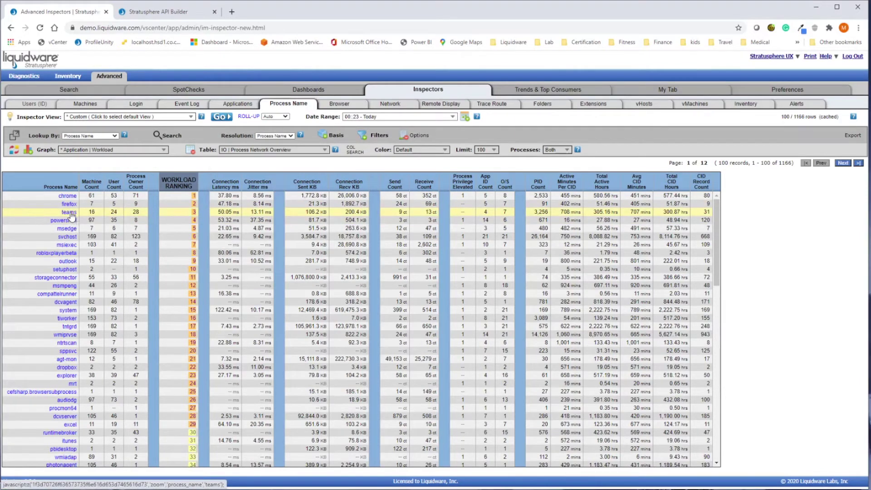
click(72, 216)
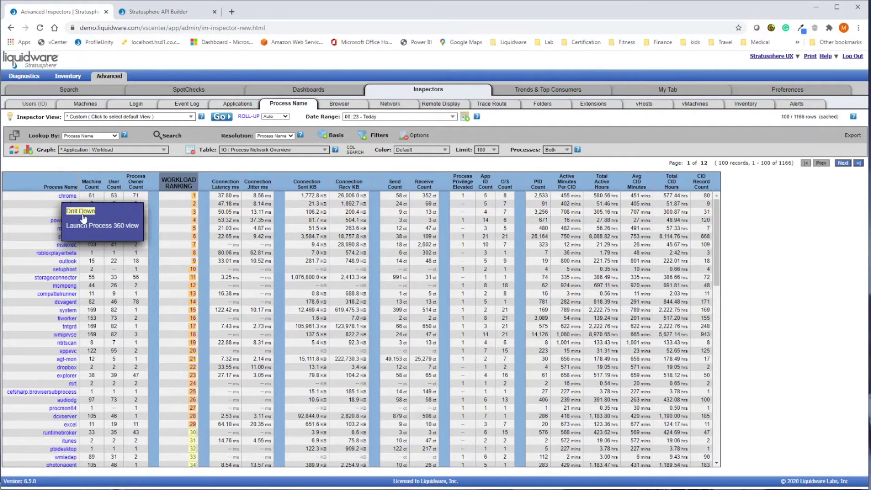
click(73, 213)
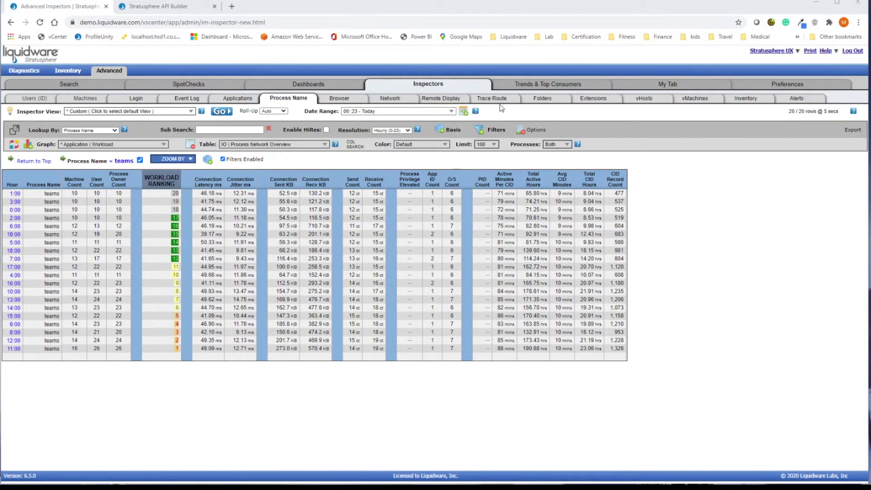
- View the Remote Display inspector's session data, then move on to the Machines inspector
click(449, 99)
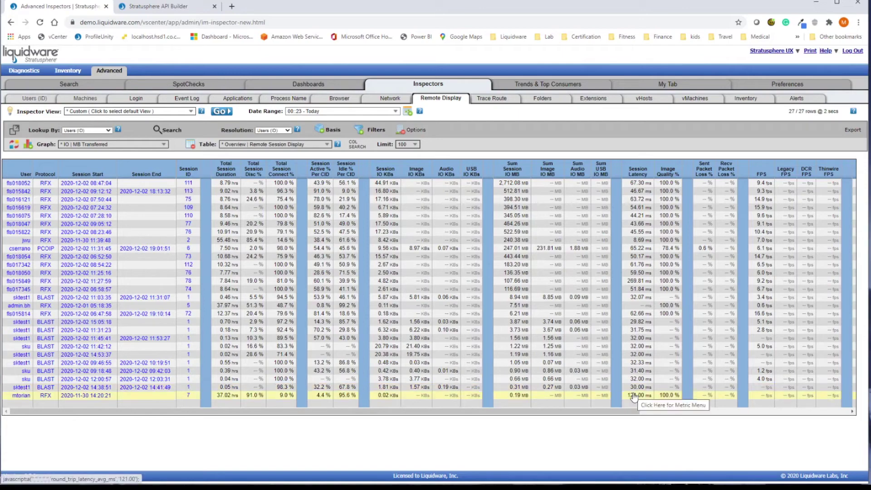
click(96, 99)
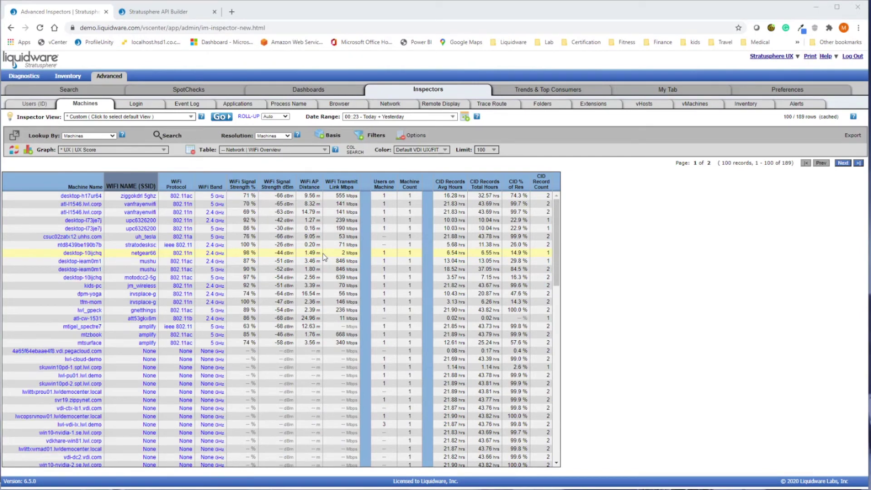
- Switch to the Stratusphere API Builder page with the Remote Display Inspector query by date
click(173, 12)
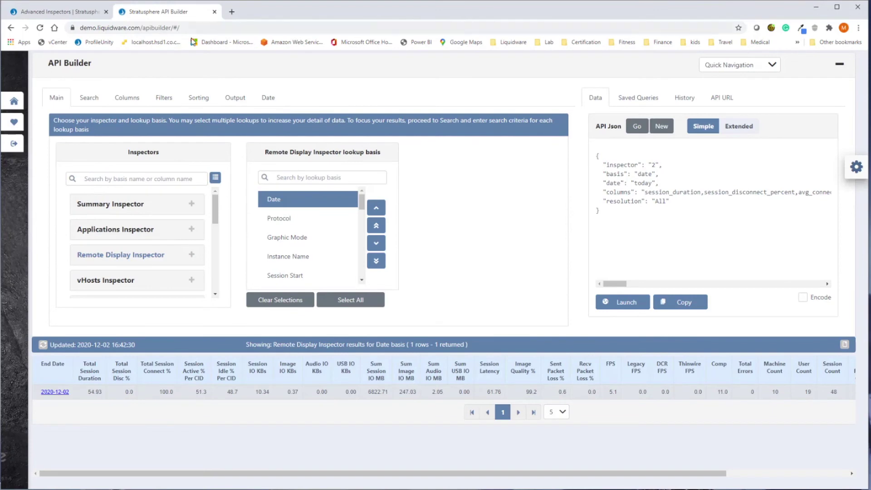
- Add Protocol, Graphic Mode and Client Version to the remote display query's lookup basis
drag(120, 66, 39, 64)
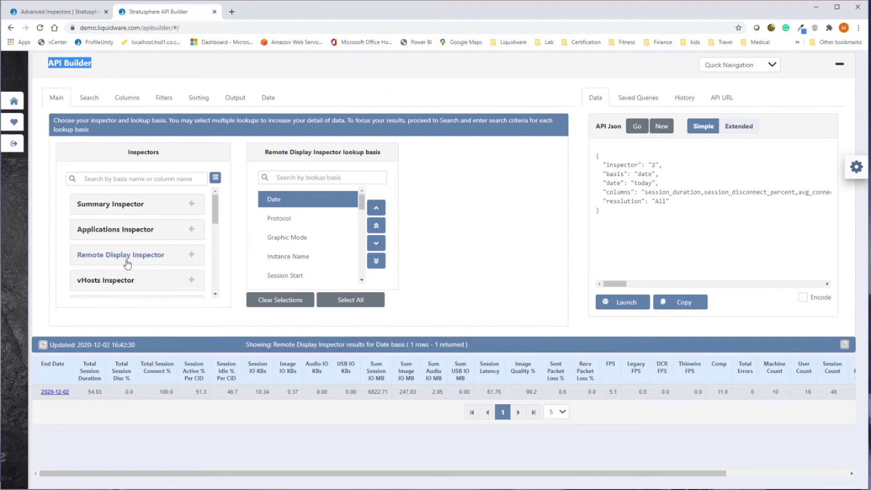
click(271, 222)
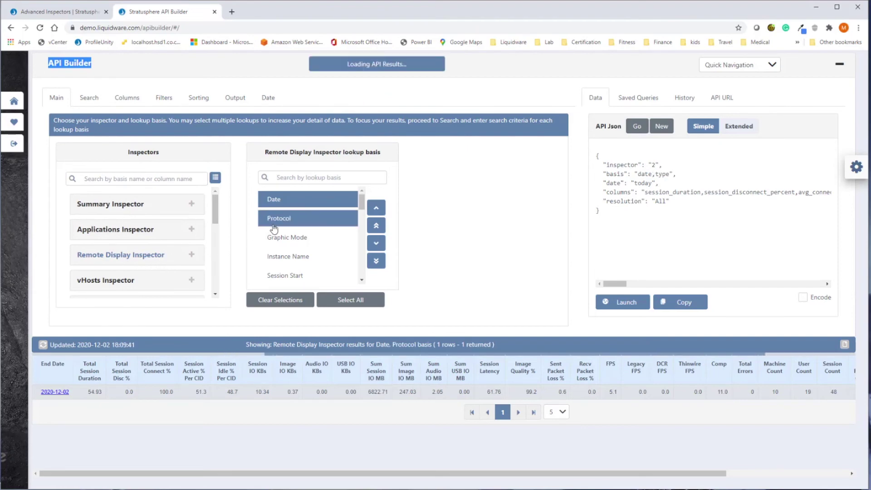
click(287, 240)
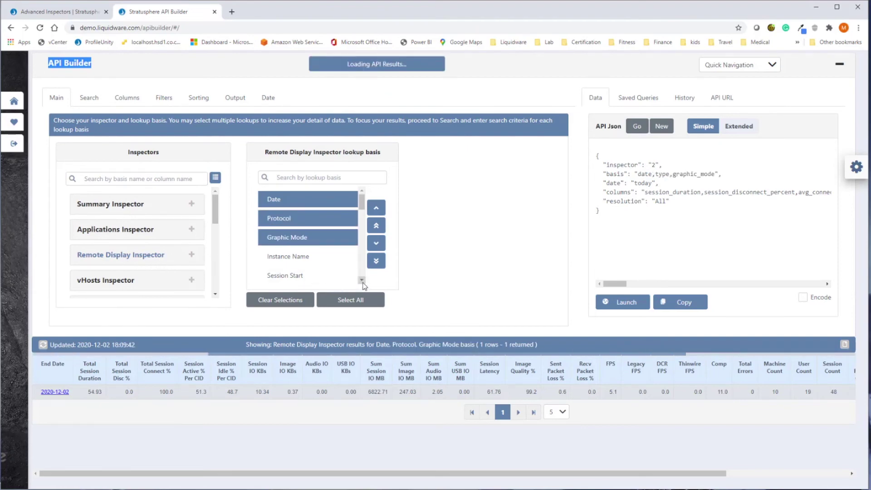
scroll(332, 280, down, 3)
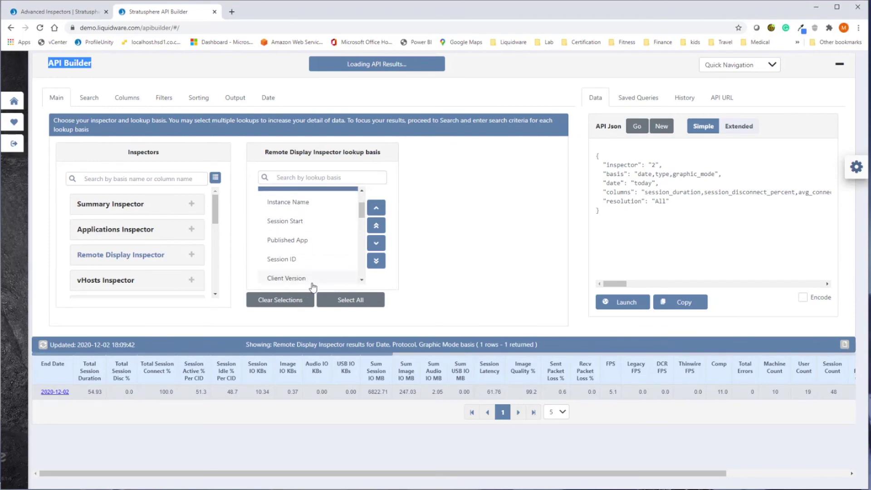
click(313, 283)
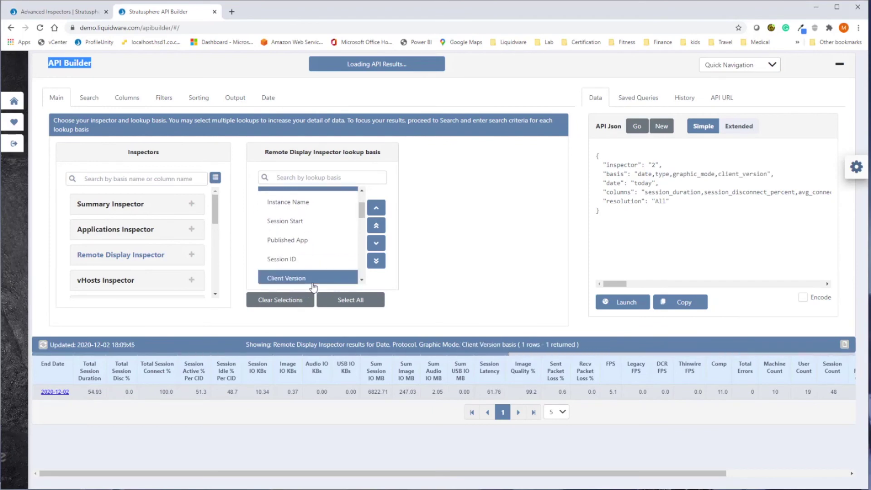
- Review the query output and generated API URL, then show the Power BI Remote Access Dashboard
click(236, 99)
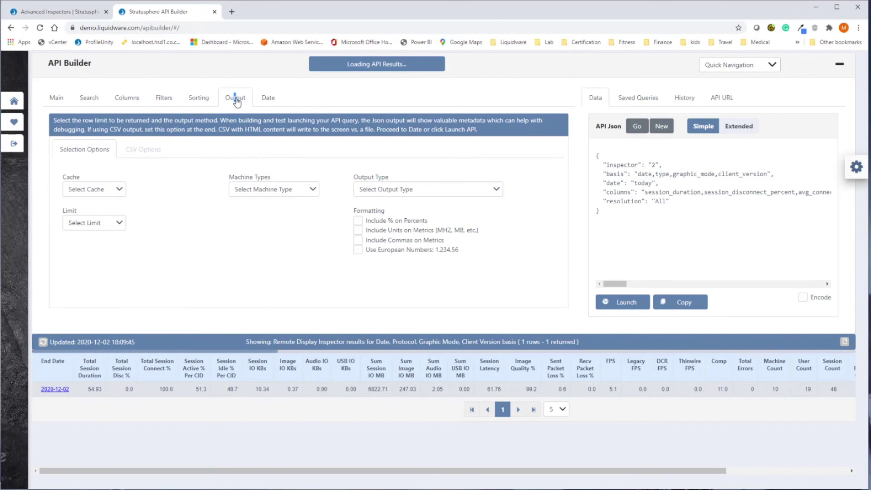
click(715, 99)
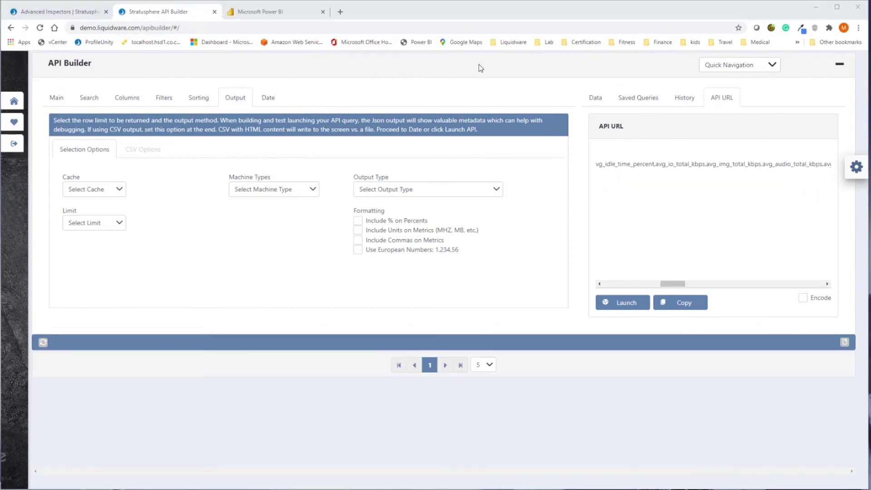
click(263, 16)
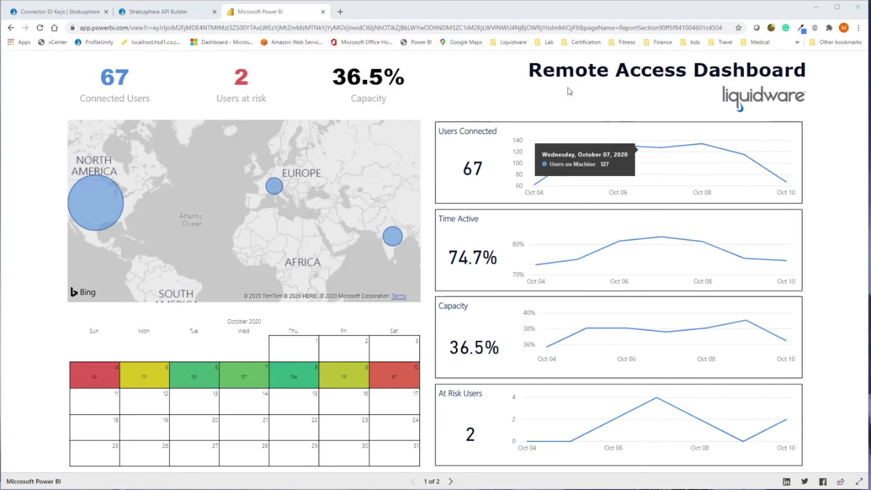
- Go to the Connector ID Keys properties page and bring up the Process Optimization settings
click(76, 11)
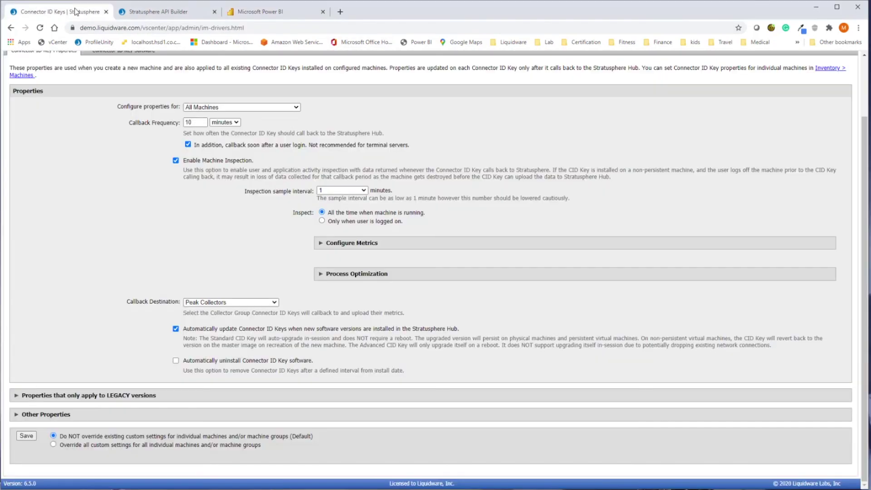
drag(390, 281, 319, 280)
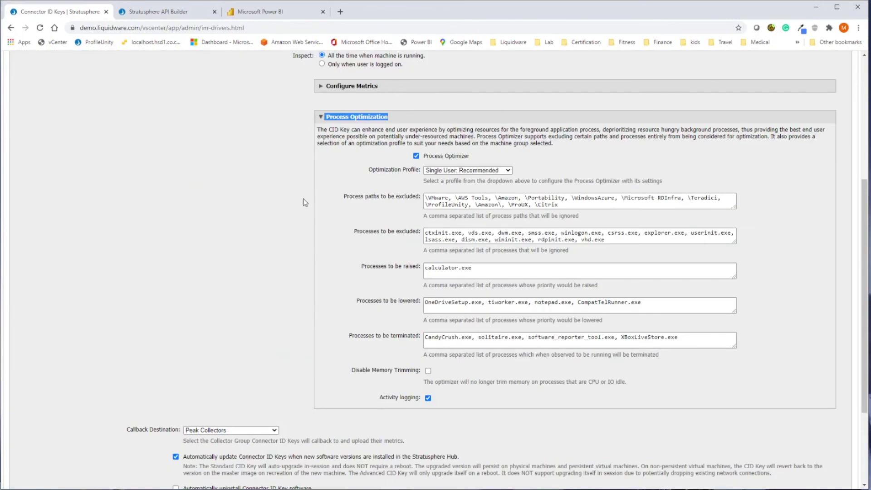
click(333, 179)
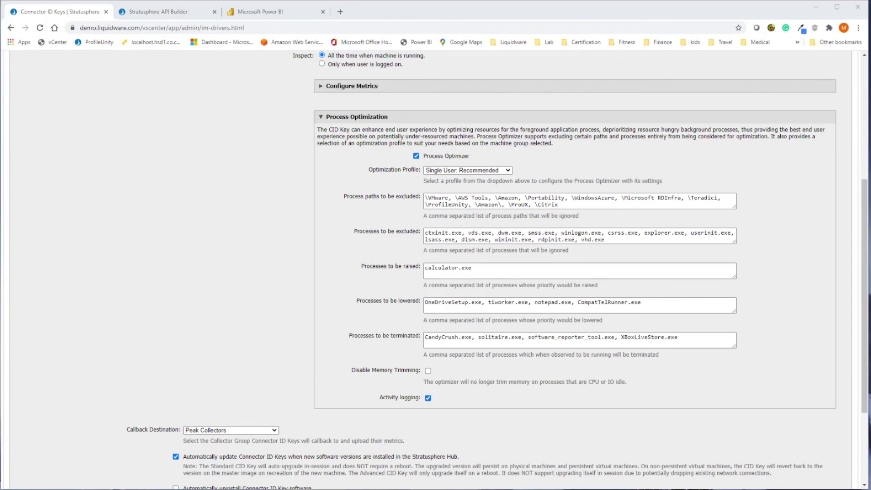
- Bring up Task Manager to show process priorities, reposition it, then minimize it
key(ctrl+shift+Escape)
drag(509, 74, 509, 104)
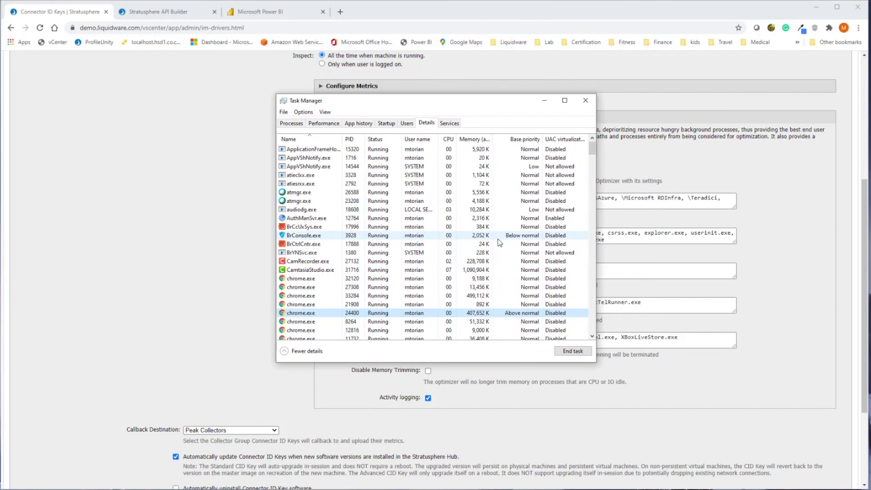
click(544, 101)
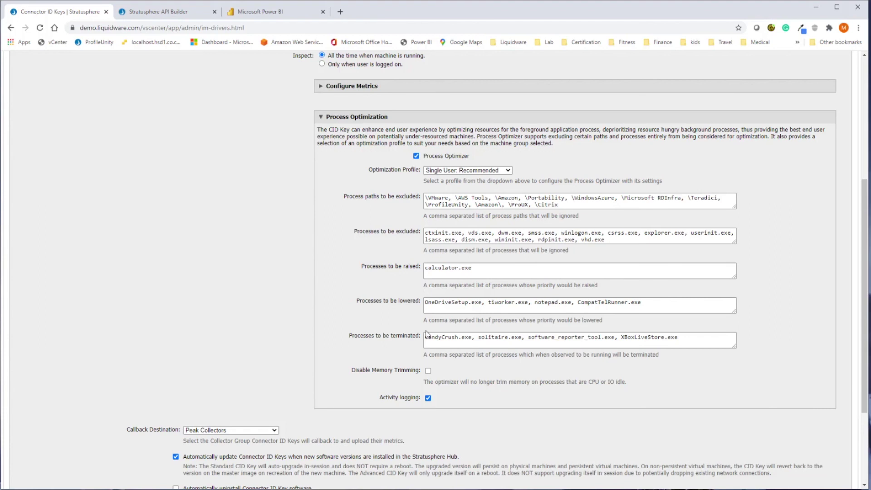
- Highlight the Processes to be terminated list in the Process Optimization settings
drag(419, 306, 363, 307)
drag(419, 341, 348, 342)
drag(425, 338, 682, 344)
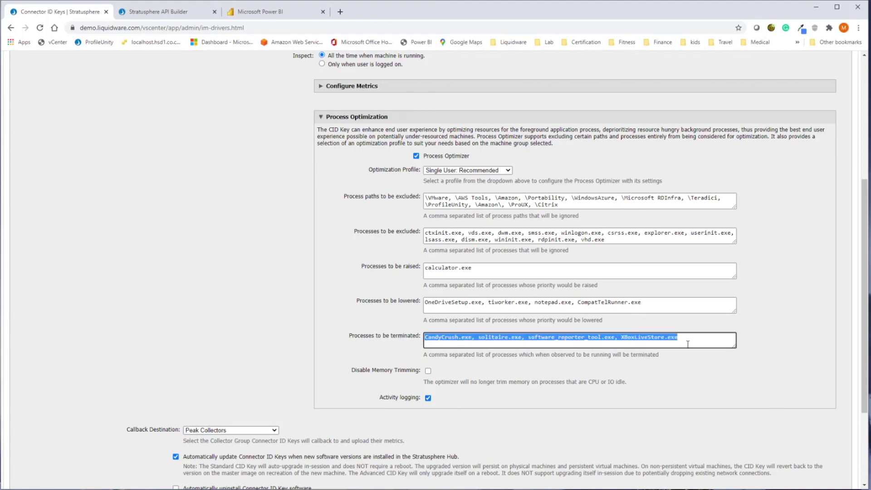